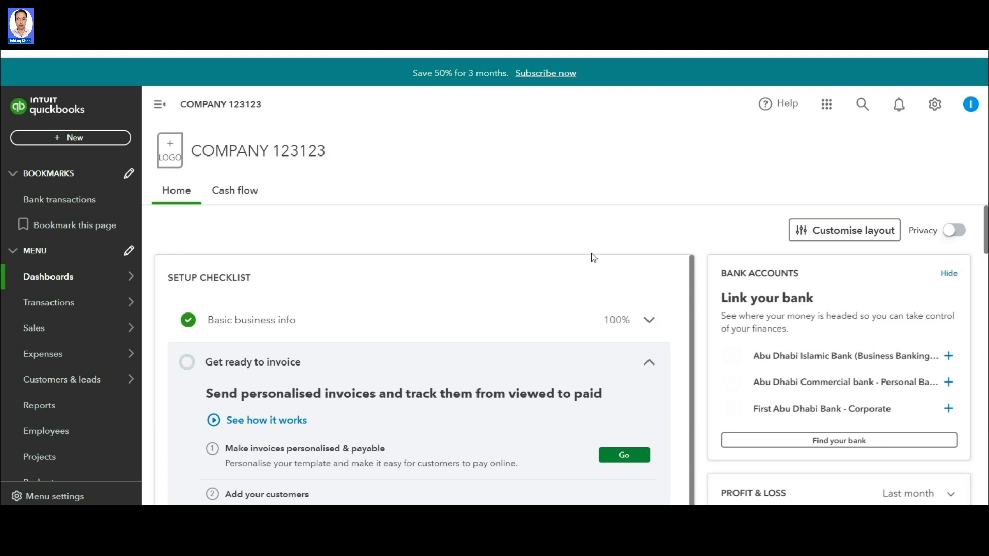
# Open the Products and Services list and scroll down to Item 56789.
pyautogui.click(935, 104)
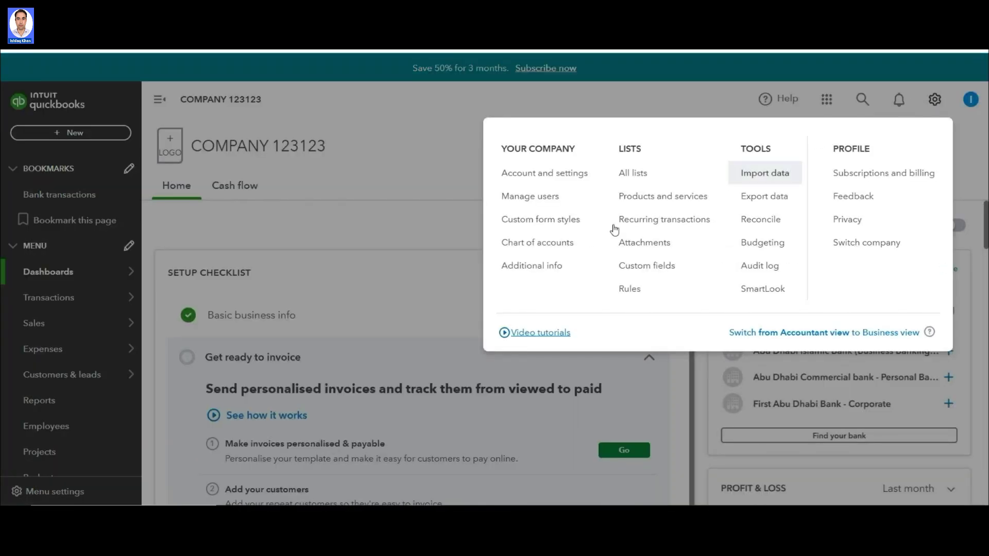
pyautogui.click(637, 206)
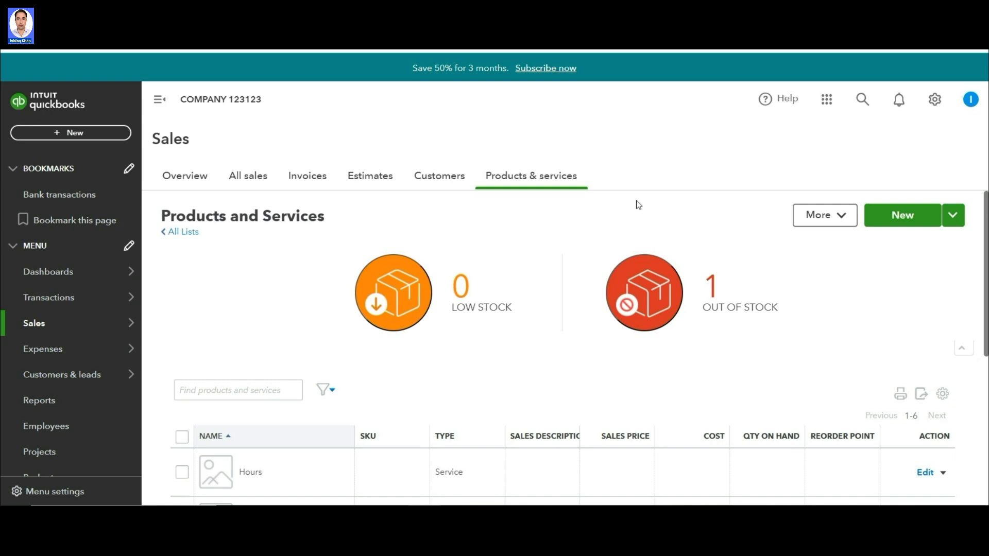
pyautogui.scroll(-5, 724, 233)
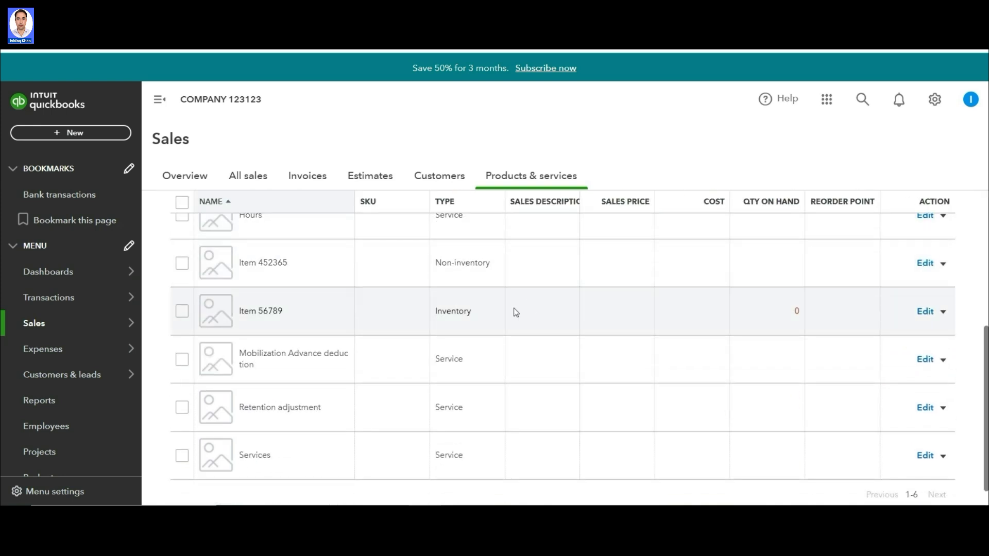
# Mark Item 56789's row and its Inventory type, showing zero quantity on hand.
pyautogui.moveTo(176, 287); pyautogui.dragTo(976, 330)
pyautogui.moveTo(508, 306); pyautogui.dragTo(617, 306)
pyautogui.moveTo(523, 298)
pyautogui.mouseDown()
pyautogui.moveTo(493, 312)
pyautogui.moveTo(542, 311)
pyautogui.mouseUp()
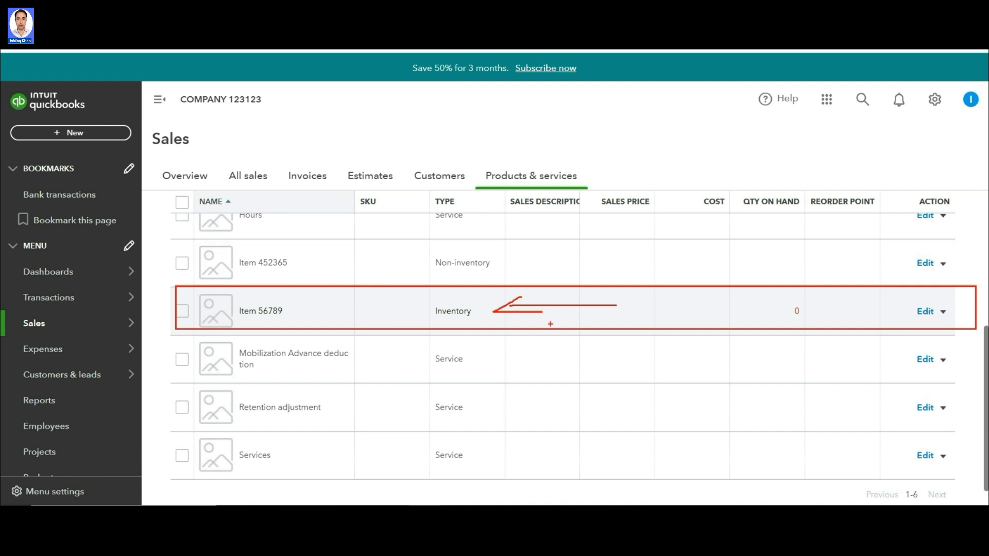
pyautogui.press('Escape')
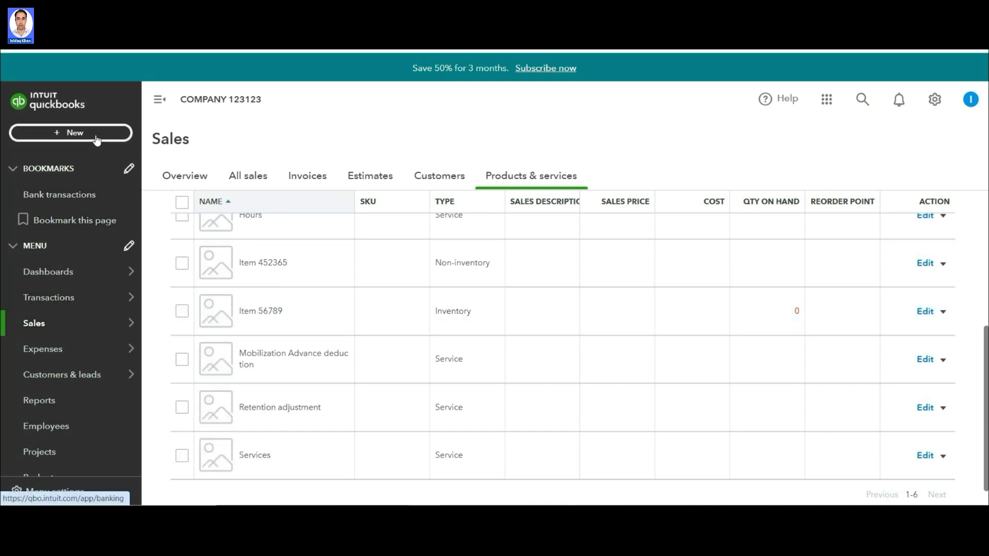
pyautogui.click(96, 135)
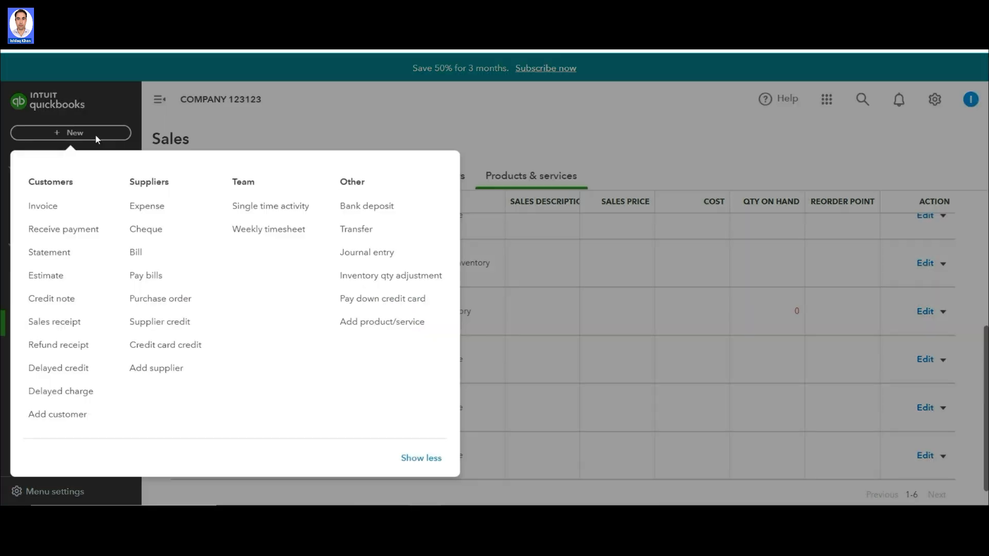
# Save a bill from DGH for 1,000 units of Item 56789 at 75, charged to companyabc:Project 123.
pyautogui.click(136, 252)
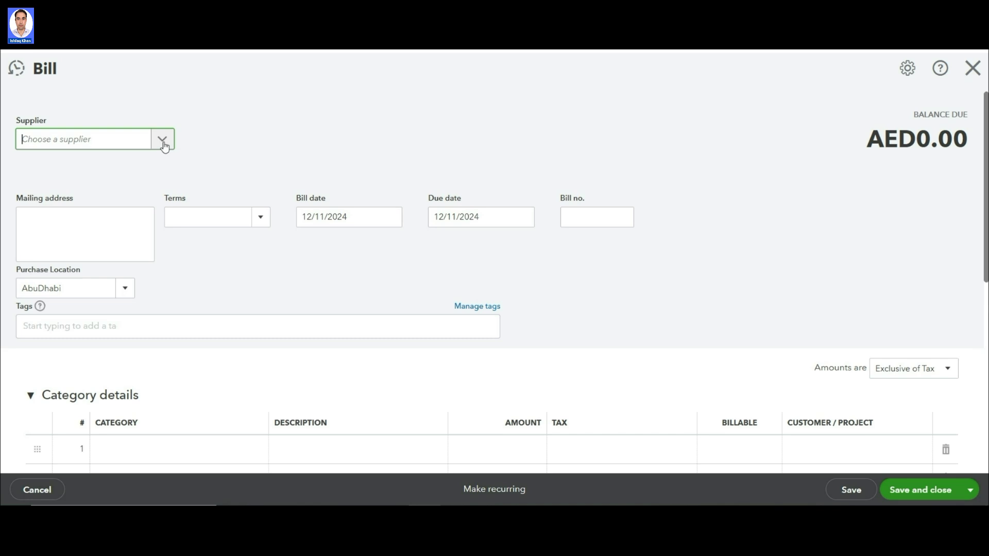
pyautogui.click(163, 144)
pyautogui.click(130, 222)
pyautogui.scroll(-8, 640, 281)
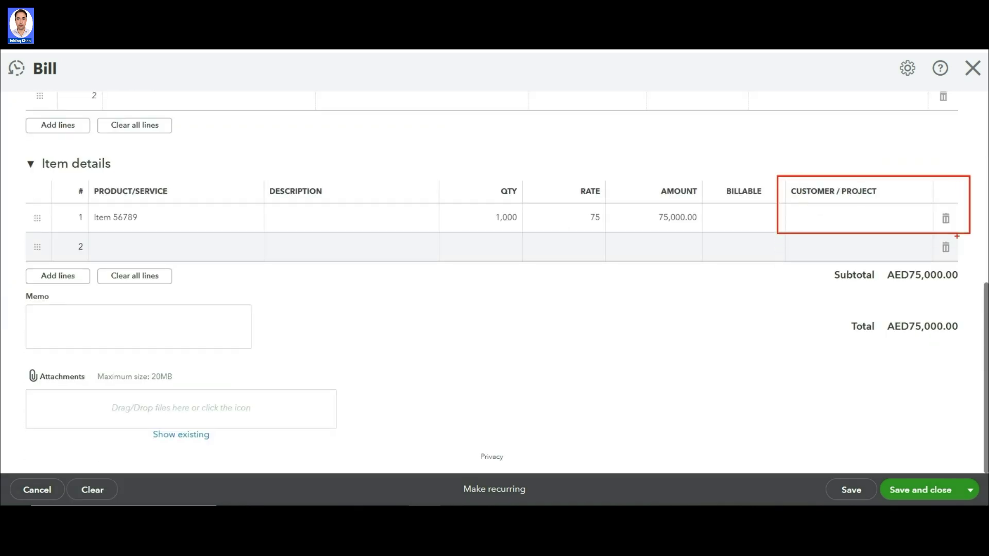
pyautogui.click(899, 216)
pyautogui.click(920, 221)
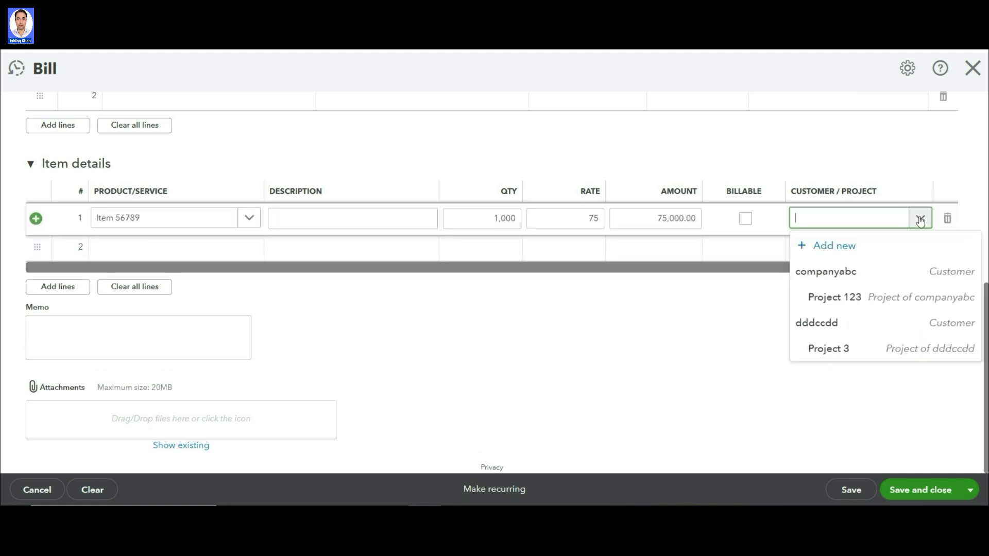
pyautogui.click(859, 298)
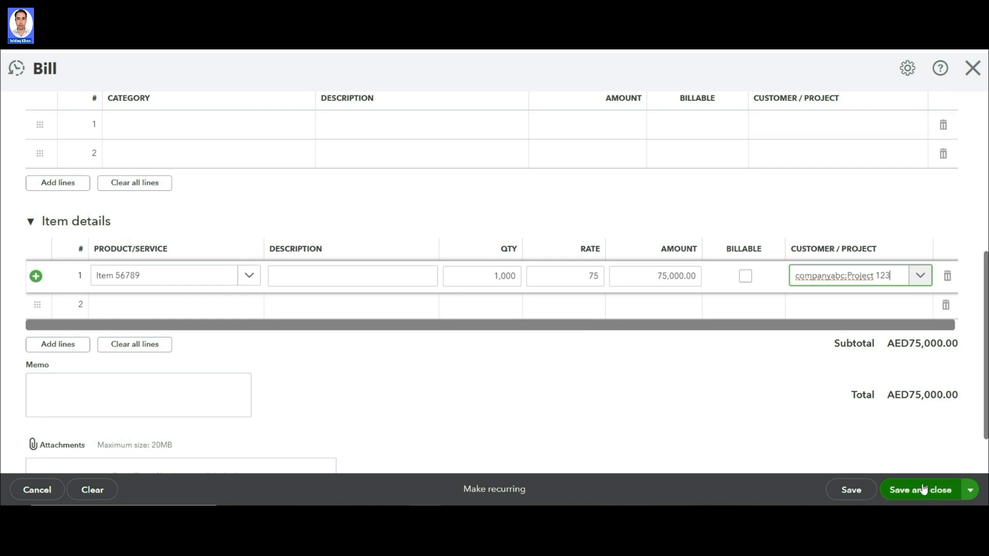
pyautogui.click(924, 490)
pyautogui.click(922, 489)
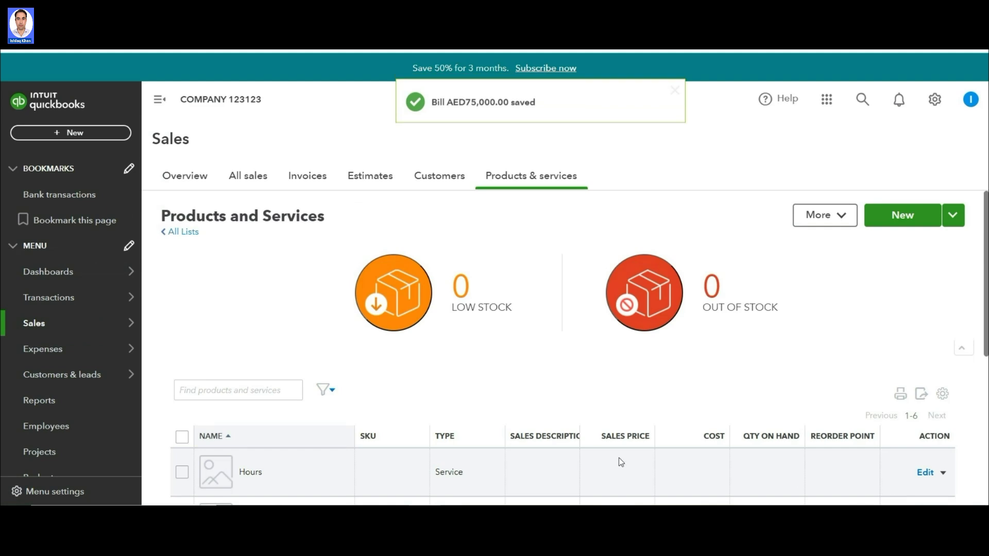
# Run the Profit and Loss report for All Dates, then go back to Reports.
pyautogui.click(60, 406)
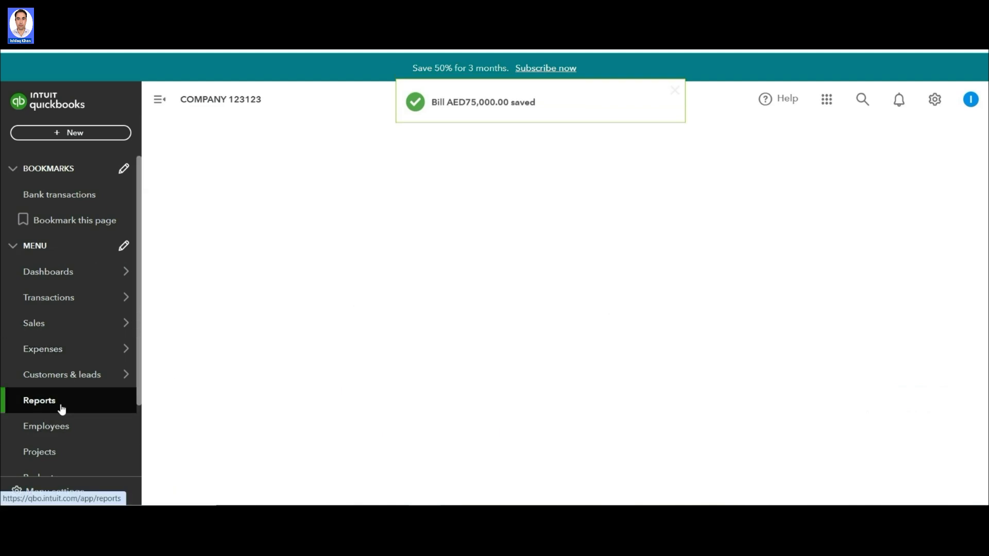
pyautogui.click(210, 336)
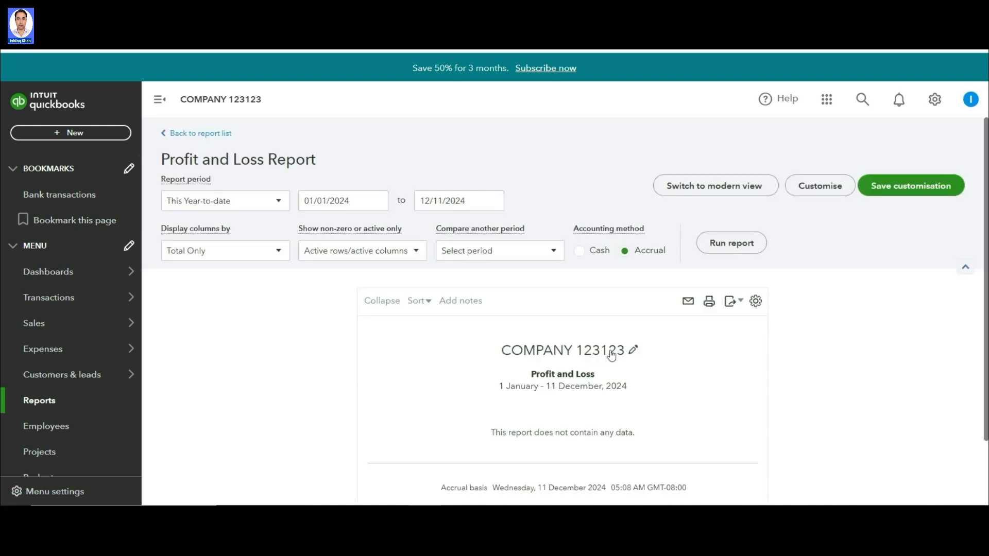
pyautogui.click(214, 205)
pyautogui.click(201, 221)
pyautogui.click(721, 243)
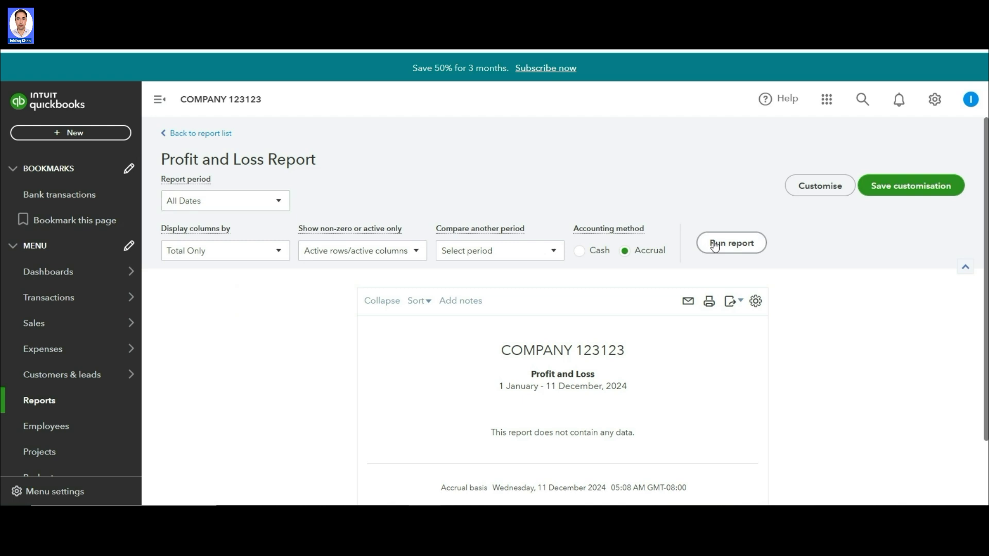
pyautogui.click(39, 400)
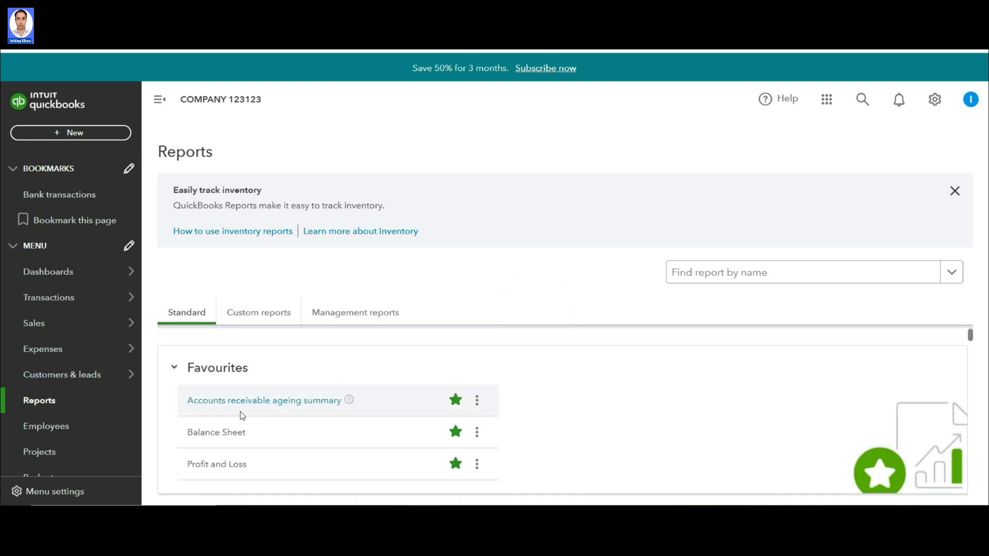
# Open the Balance Sheet and mark the 75,000.00 Inventory Asset and Accounts Payable amounts.
pyautogui.click(216, 438)
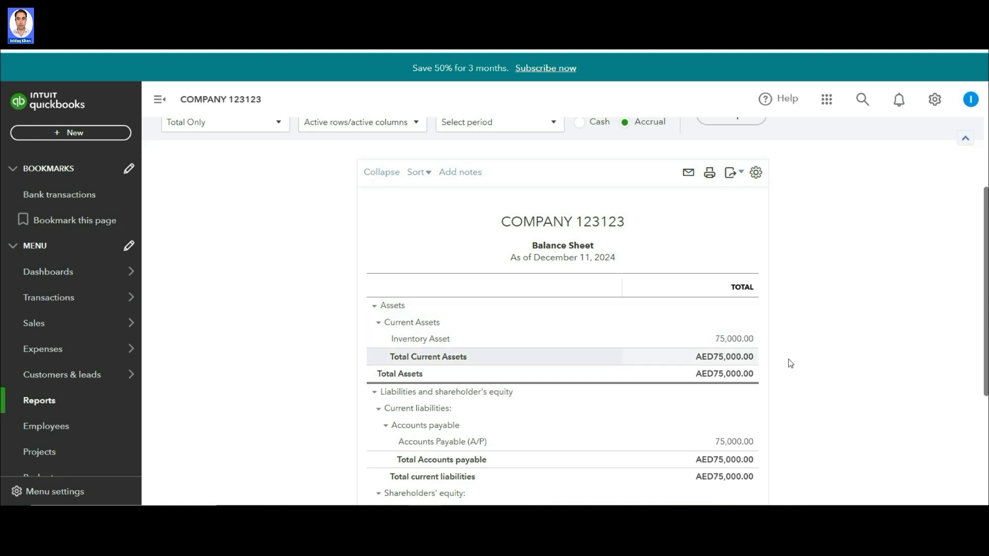
pyautogui.moveTo(700, 321)
pyautogui.mouseDown()
pyautogui.moveTo(745, 348)
pyautogui.moveTo(771, 348)
pyautogui.mouseUp()
pyautogui.moveTo(699, 427)
pyautogui.mouseDown()
pyautogui.moveTo(778, 461)
pyautogui.moveTo(781, 449)
pyautogui.mouseUp()
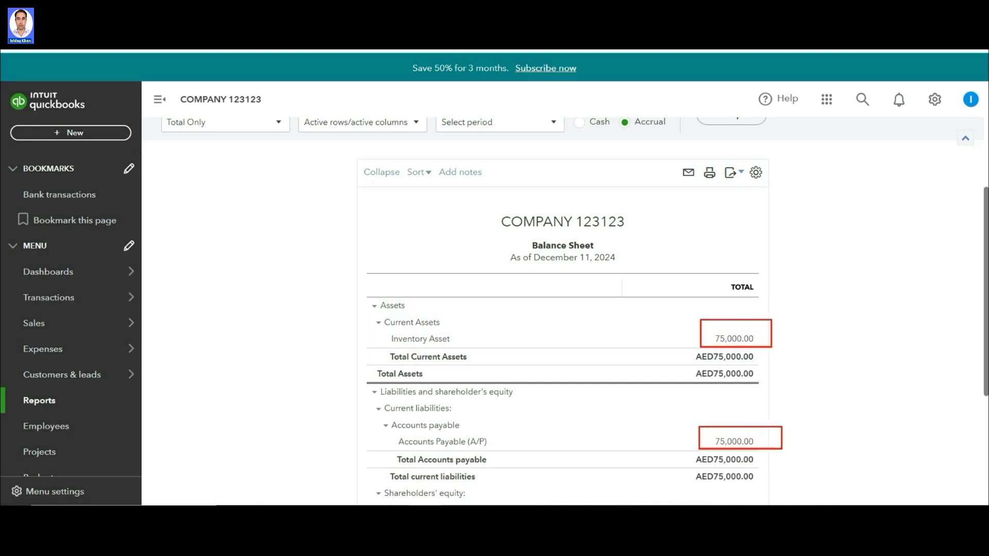
pyautogui.press('Escape')
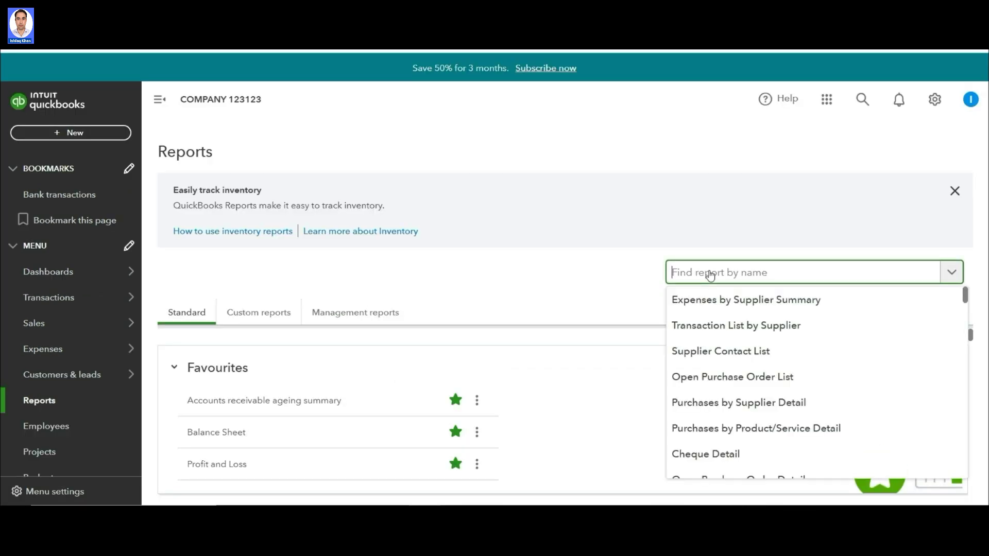
# Search 'inve', open Inventory Valuation Detail and mark the 1,000.00 quantity and FIFO cost.
pyautogui.write('inve')
pyautogui.click(711, 324)
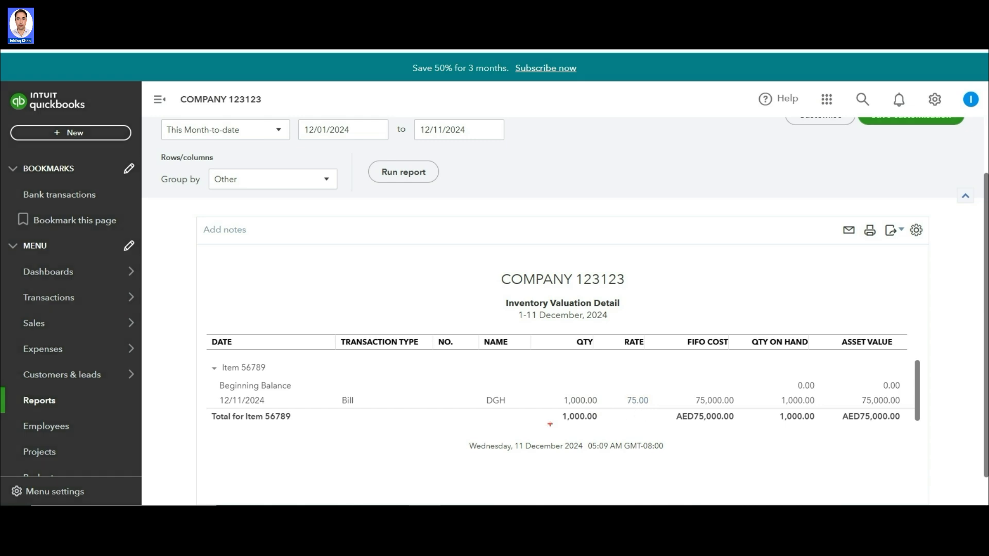
pyautogui.moveTo(553, 380); pyautogui.dragTo(607, 417)
pyautogui.moveTo(674, 378); pyautogui.dragTo(747, 417)
pyautogui.press('Escape')
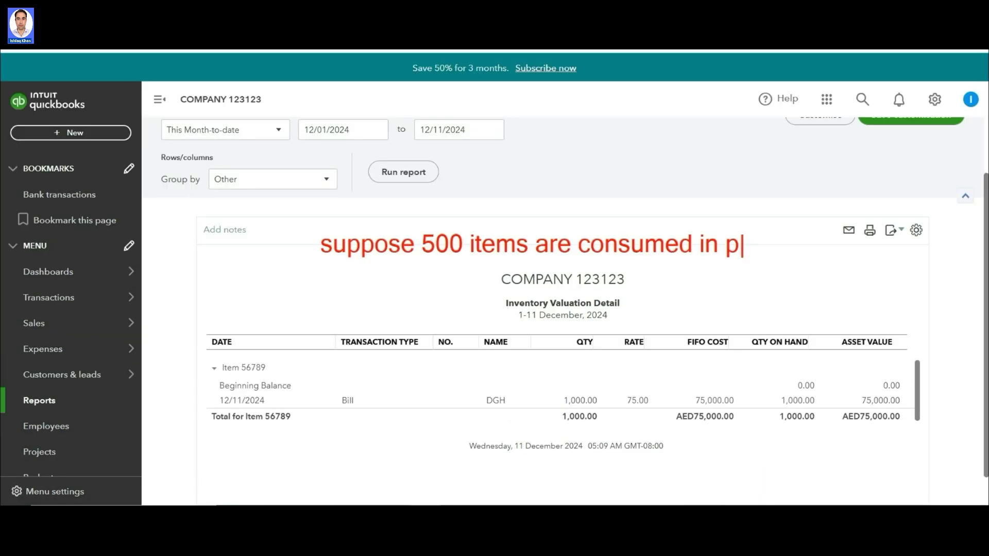
# Add a brief note about Project 3 on the report, then clear it.
pyautogui.write('rojec')
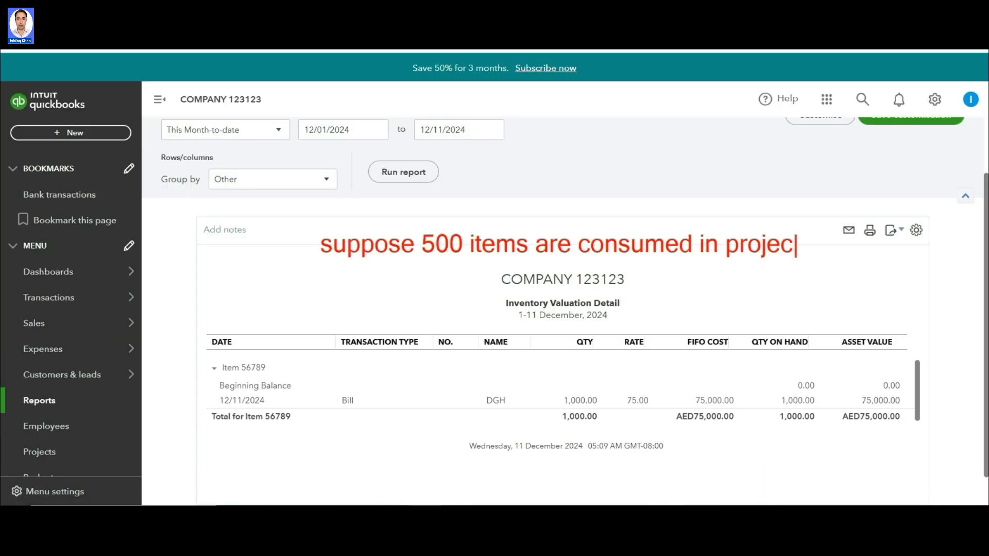
pyautogui.write('t 3')
pyautogui.press('Escape')
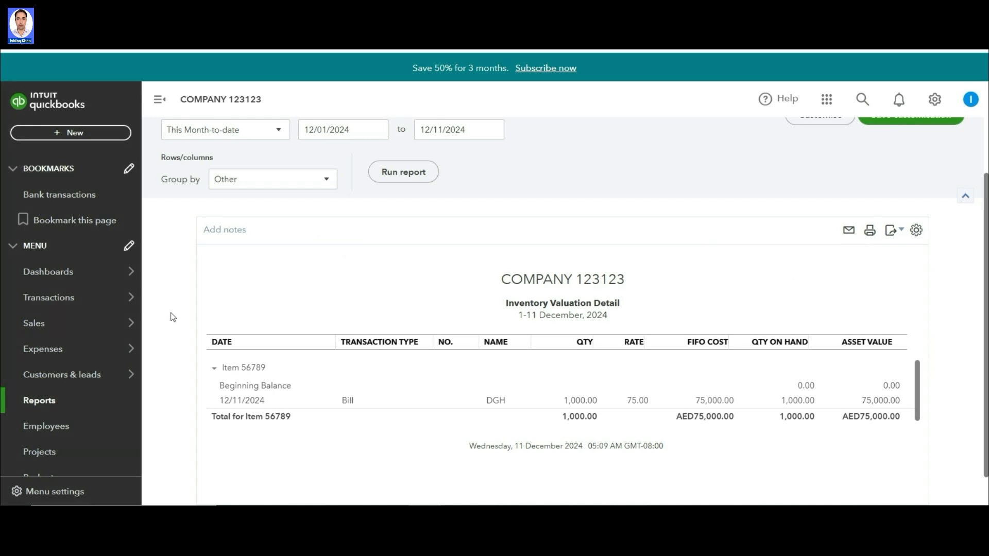
pyautogui.click(103, 134)
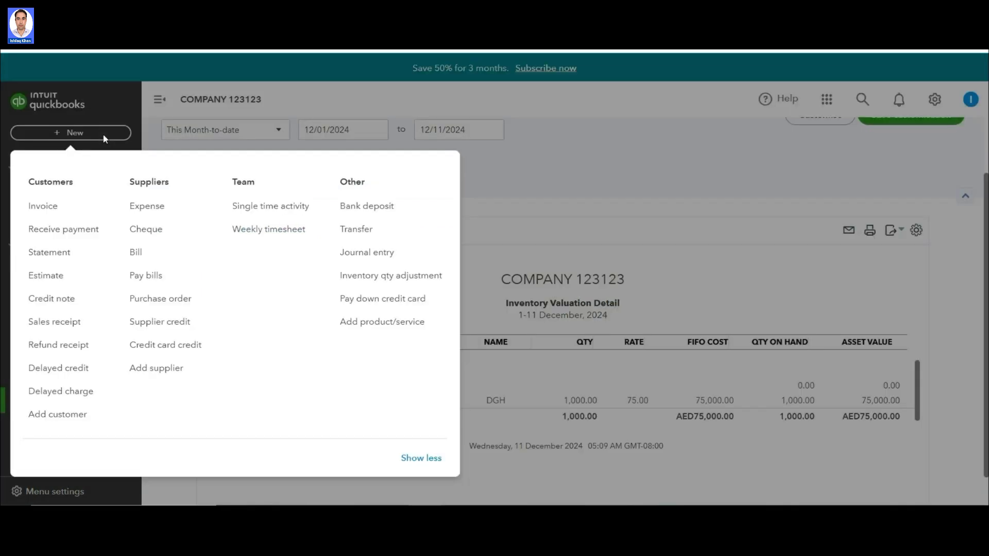
# Start a new inventory quantity adjustment and note the option to create an adjustment account.
pyautogui.click(390, 278)
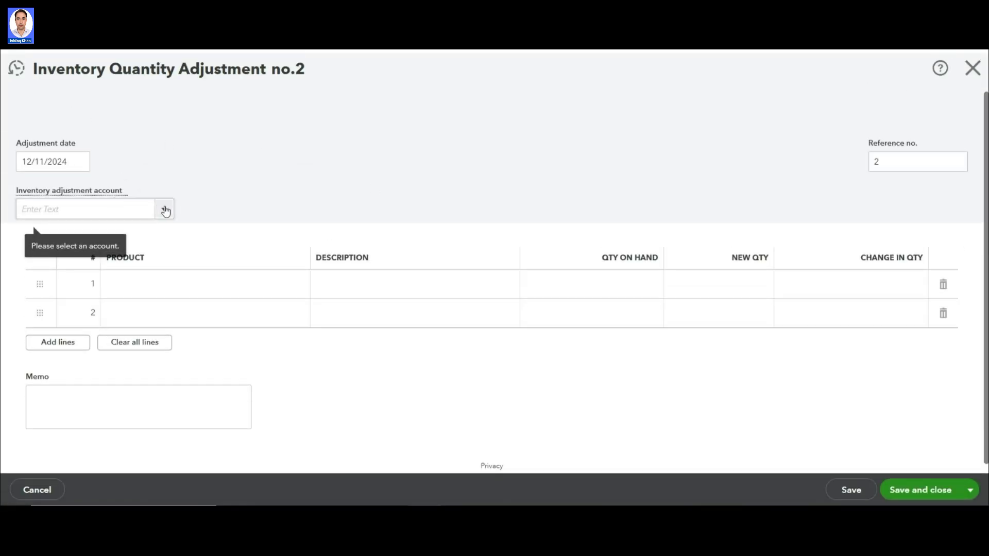
pyautogui.click(165, 210)
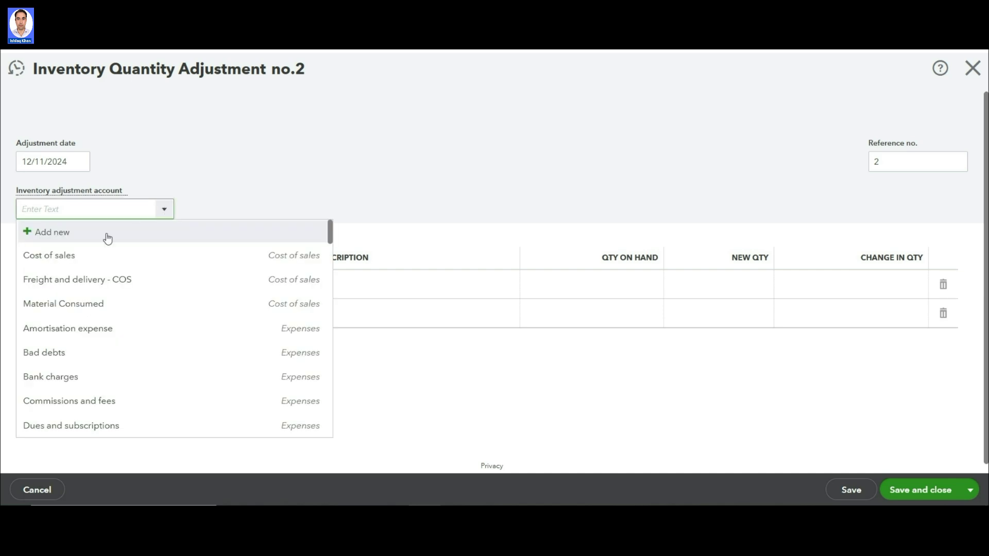
pyautogui.moveTo(19, 216)
pyautogui.mouseDown()
pyautogui.moveTo(221, 246)
pyautogui.moveTo(332, 245)
pyautogui.mouseUp()
pyautogui.moveTo(241, 226)
pyautogui.mouseDown()
pyautogui.moveTo(370, 150)
pyautogui.moveTo(363, 179)
pyautogui.mouseUp()
pyautogui.write('create one adj acc')
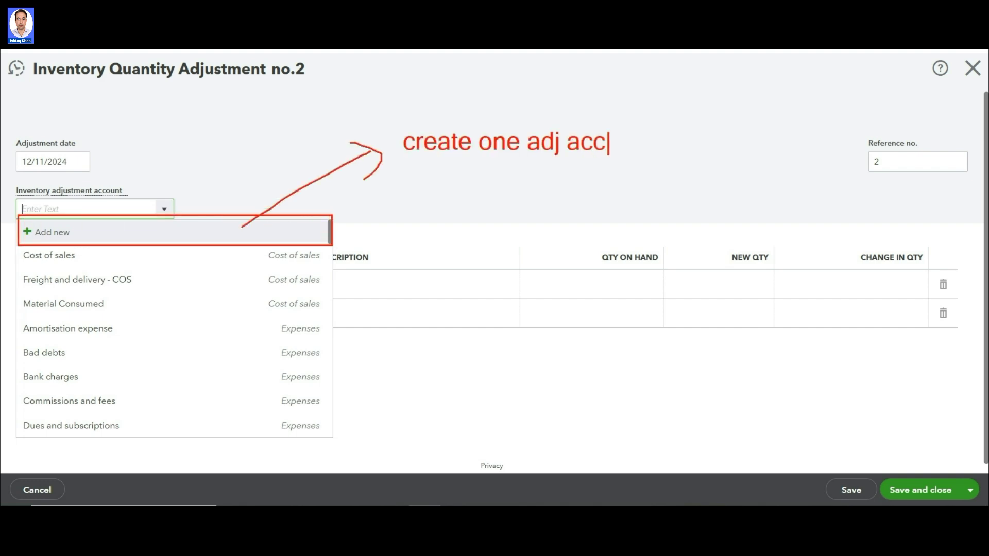
pyautogui.press('Escape')
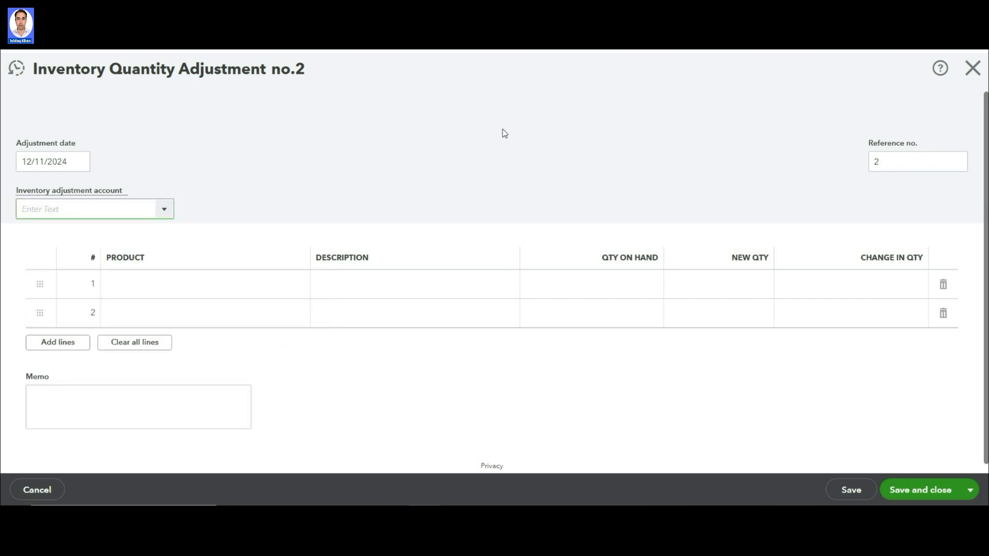
# Create Cost of sales account 'Inventory Adjustment Ac' (Supplies and materials - COS) as the adjustment account.
pyautogui.click(164, 209)
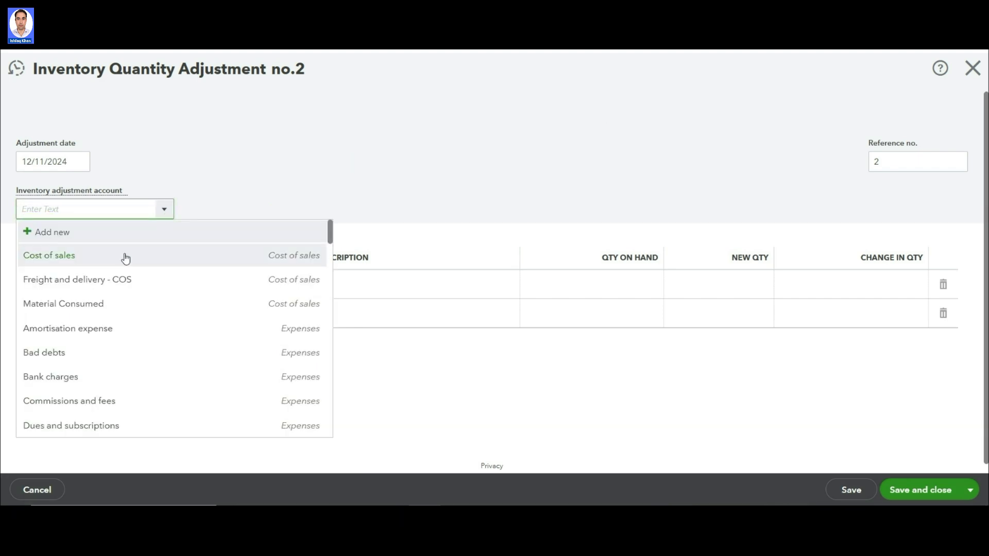
pyautogui.click(107, 236)
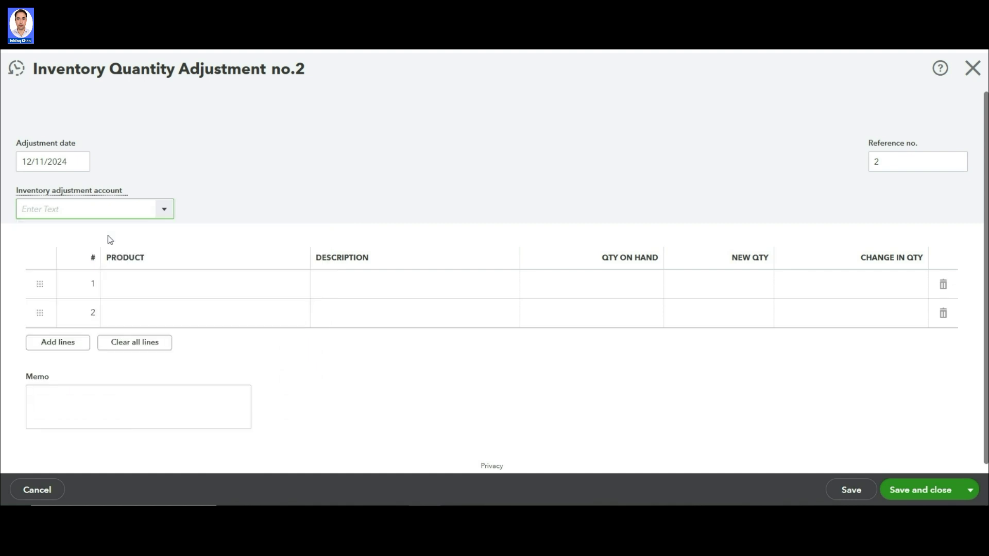
pyautogui.write('Adj')
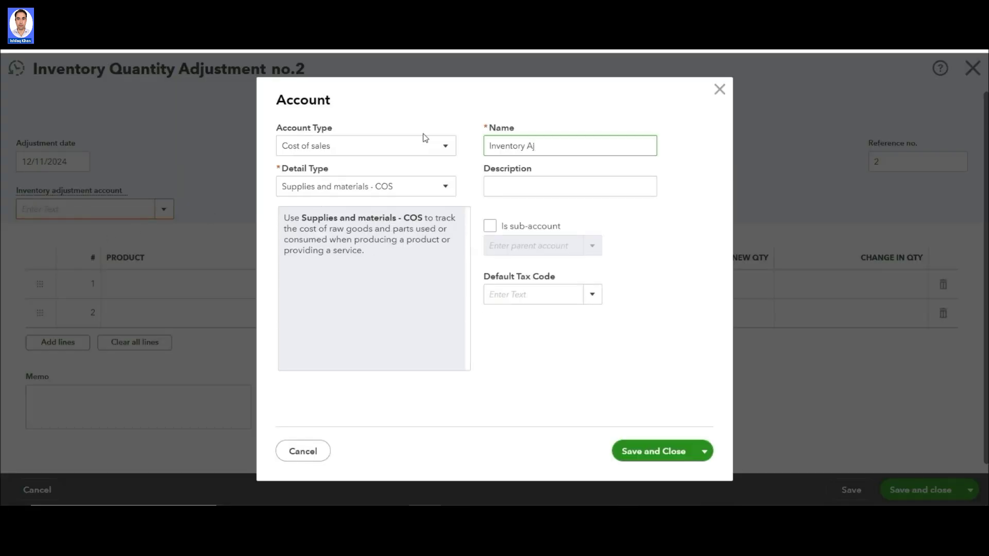
pyautogui.write('ustment Ac')
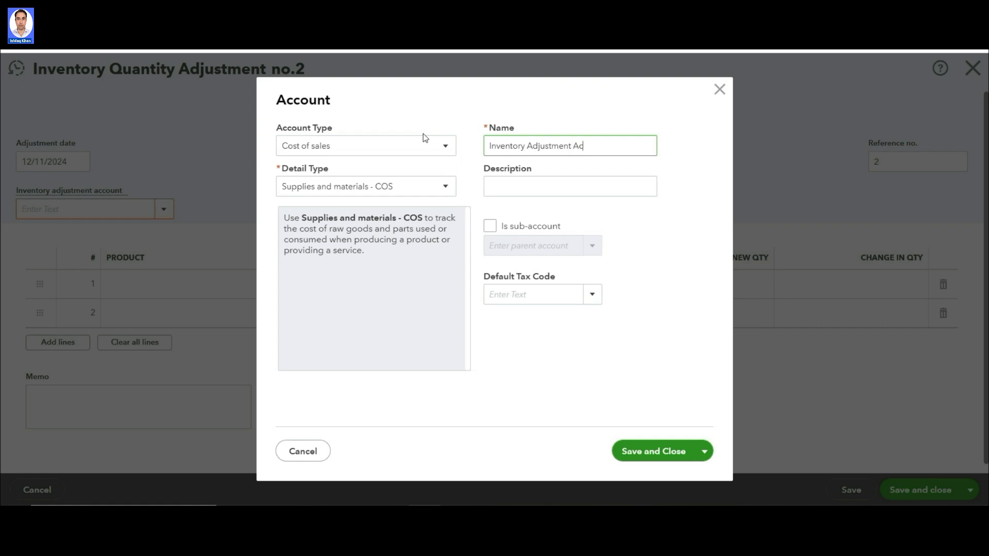
pyautogui.click(657, 452)
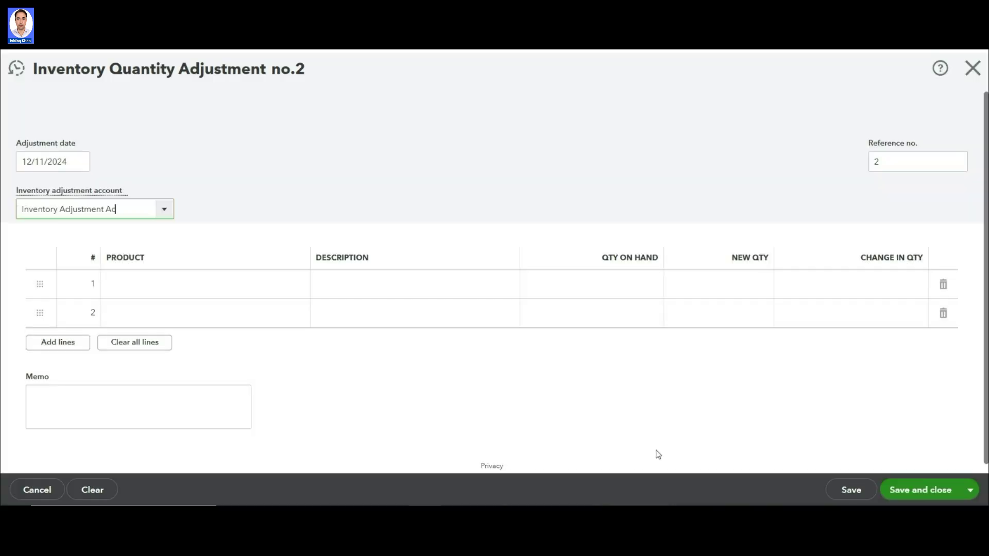
# Set line 1 to Item 56789 with a -500 change, taking 1,000 on hand to 500.
pyautogui.click(261, 284)
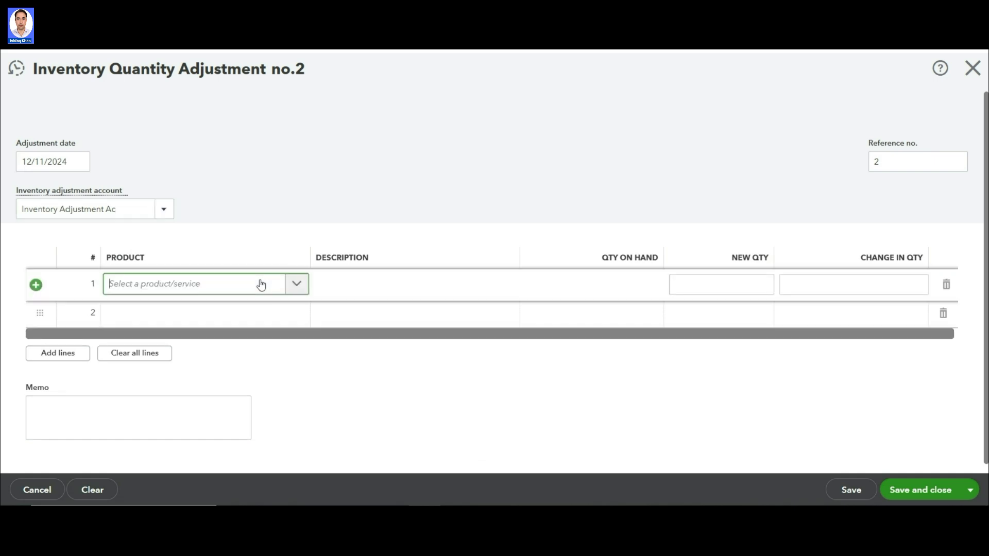
pyautogui.click(295, 289)
pyautogui.click(186, 312)
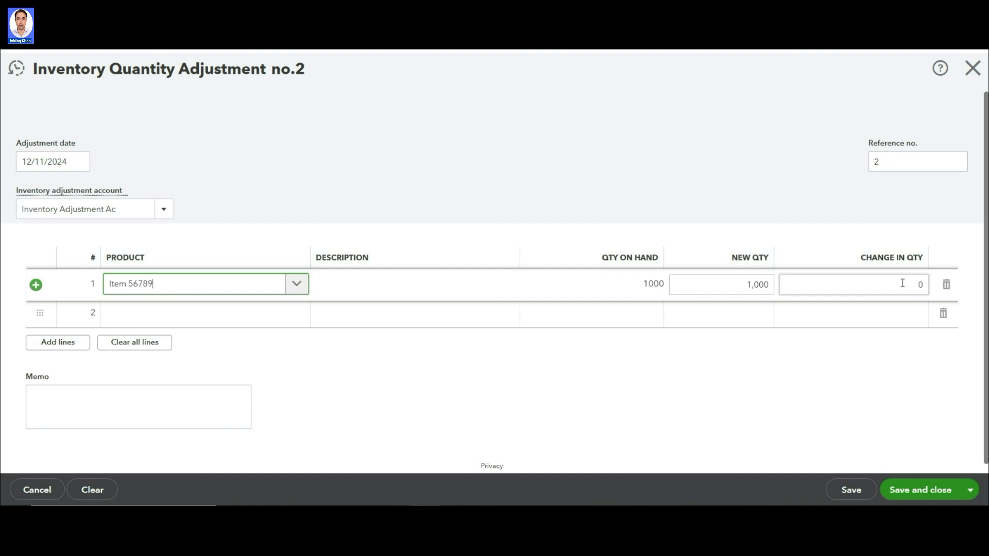
pyautogui.click(919, 284)
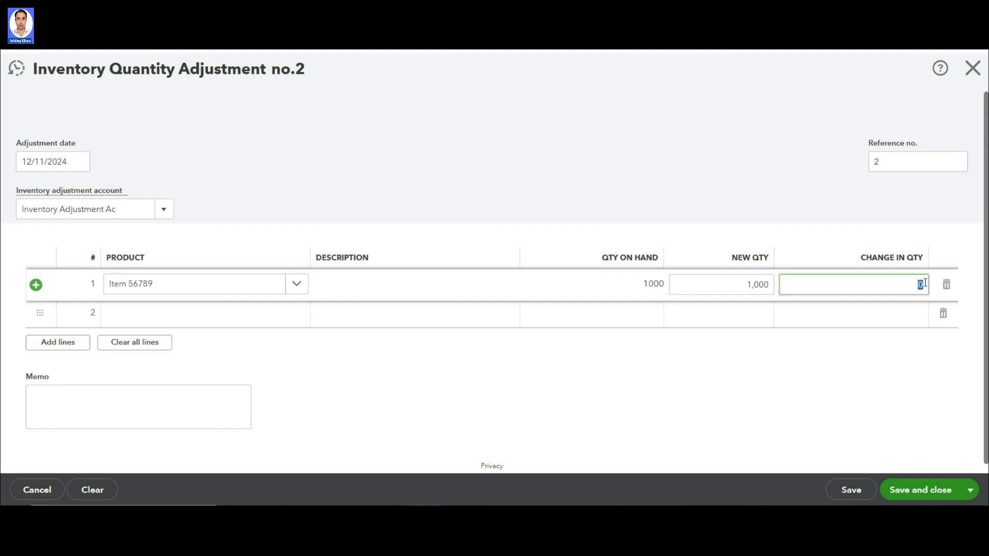
pyautogui.press('BackSpace')
pyautogui.write('-500')
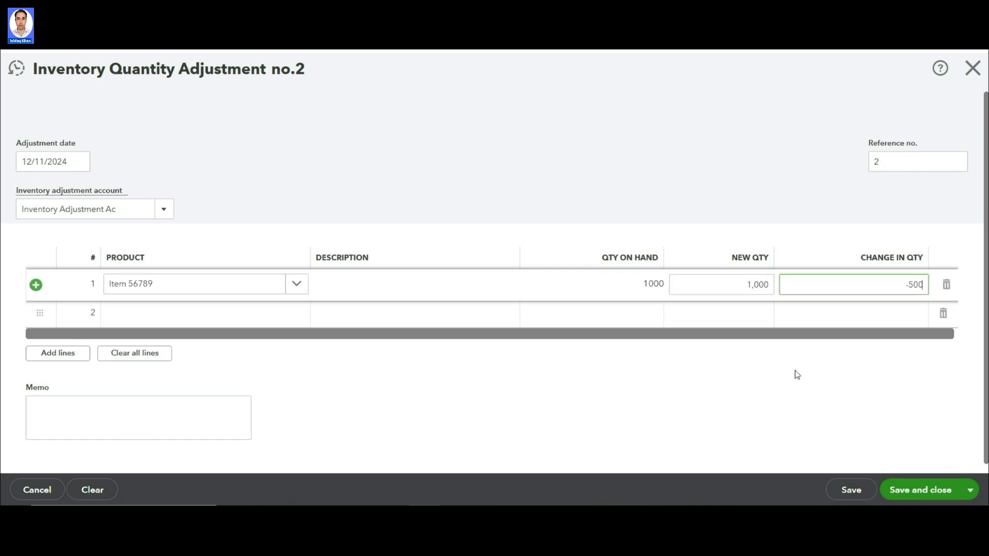
pyautogui.click(797, 375)
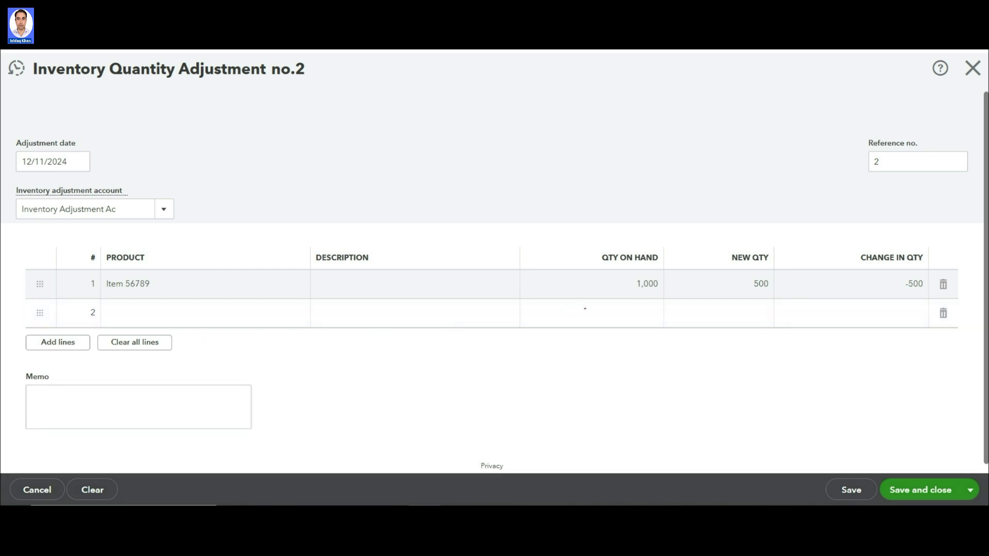
pyautogui.moveTo(791, 266)
pyautogui.mouseDown()
pyautogui.moveTo(690, 305)
pyautogui.moveTo(732, 328)
pyautogui.mouseUp()
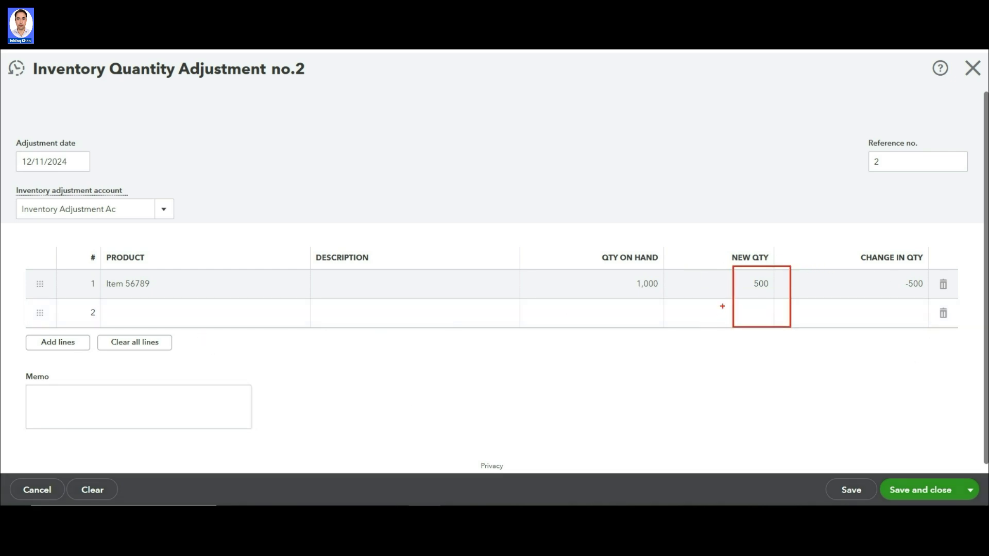
pyautogui.moveTo(916, 271)
pyautogui.mouseDown()
pyautogui.moveTo(897, 272)
pyautogui.moveTo(952, 302)
pyautogui.moveTo(906, 272)
pyautogui.moveTo(268, 163)
pyautogui.moveTo(206, 173)
pyautogui.moveTo(236, 213)
pyautogui.mouseUp()
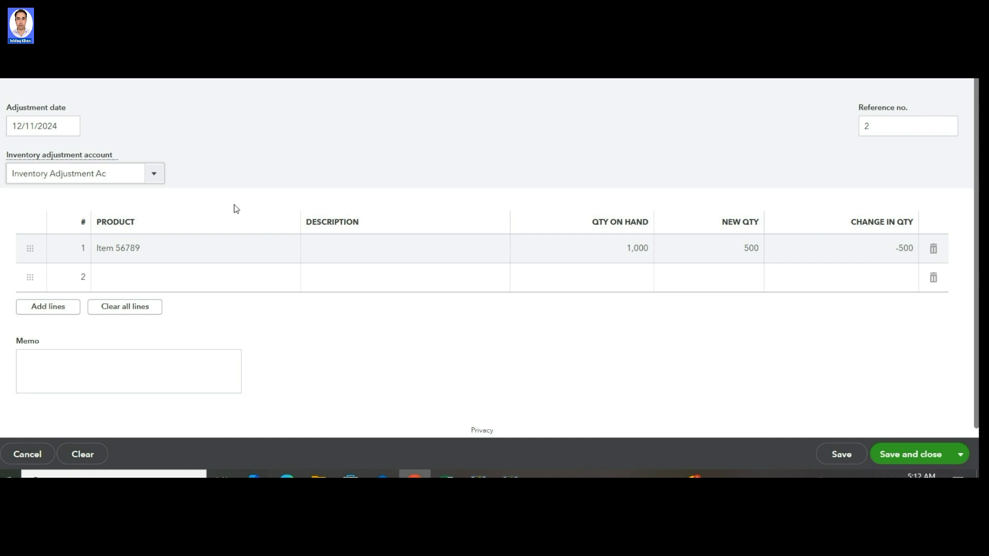
# Save the adjustment and confirm Item 56789 now shows 500 units worth 37,500.00.
pyautogui.click(911, 453)
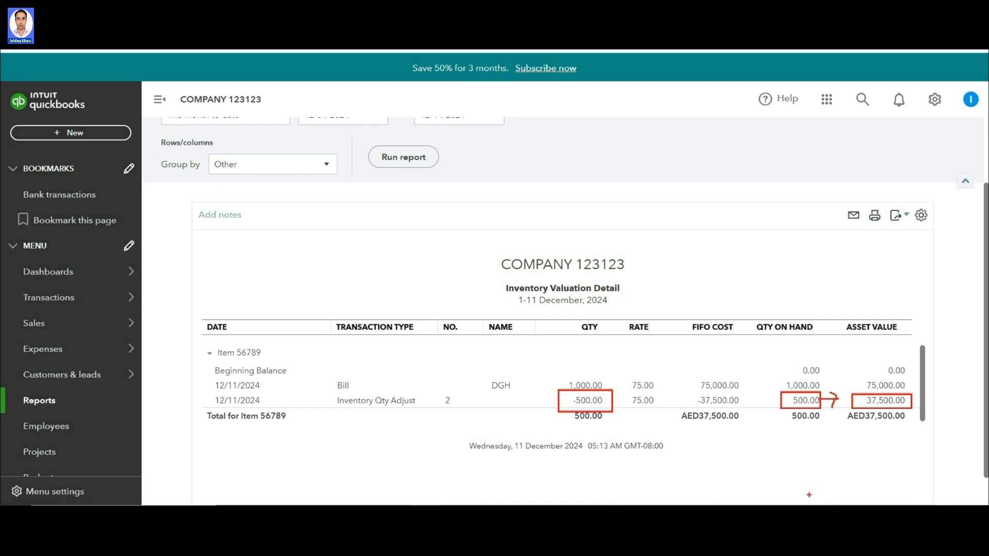
pyautogui.press('Escape')
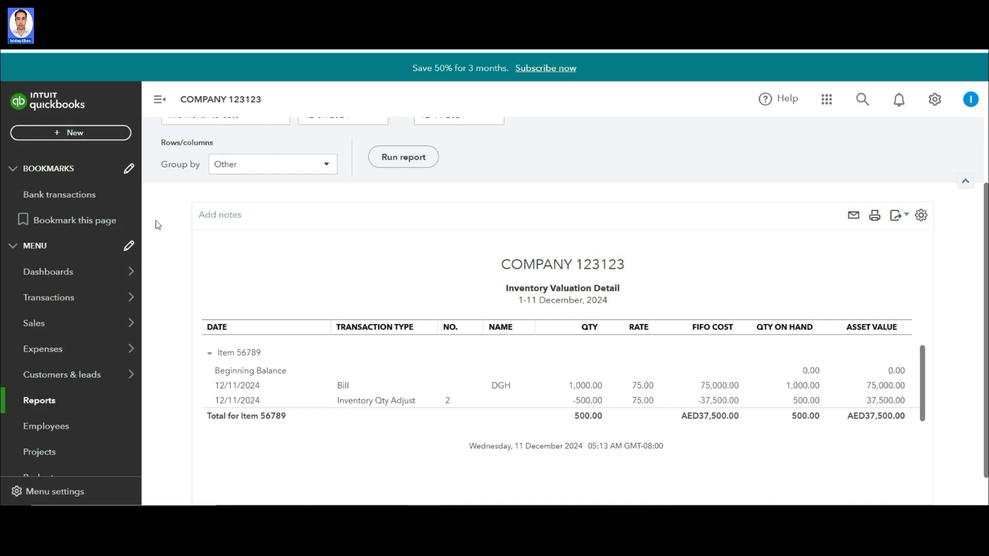
# Start a journal entry debiting Material Consumed 37,500 and crediting Inventory Adjustment Ac.
pyautogui.click(94, 136)
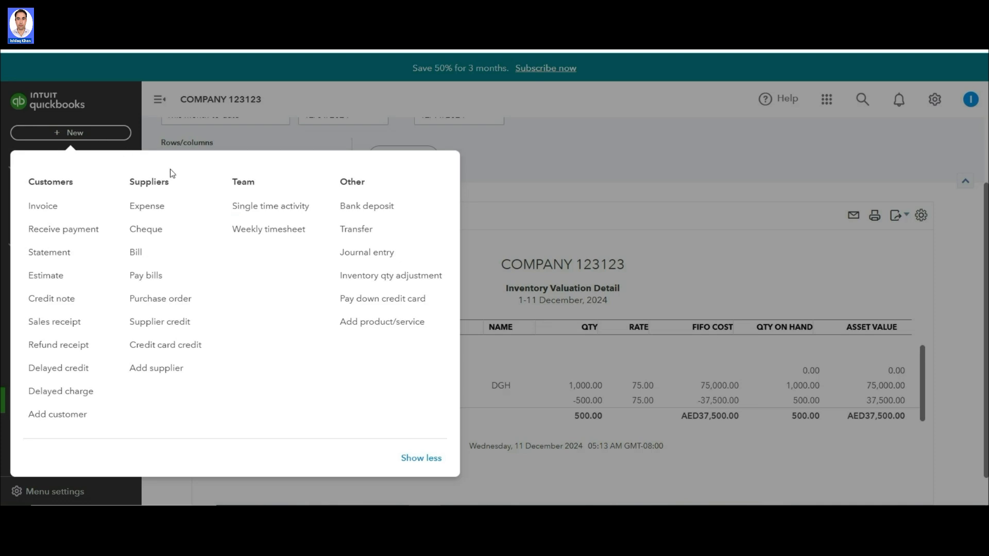
pyautogui.click(358, 253)
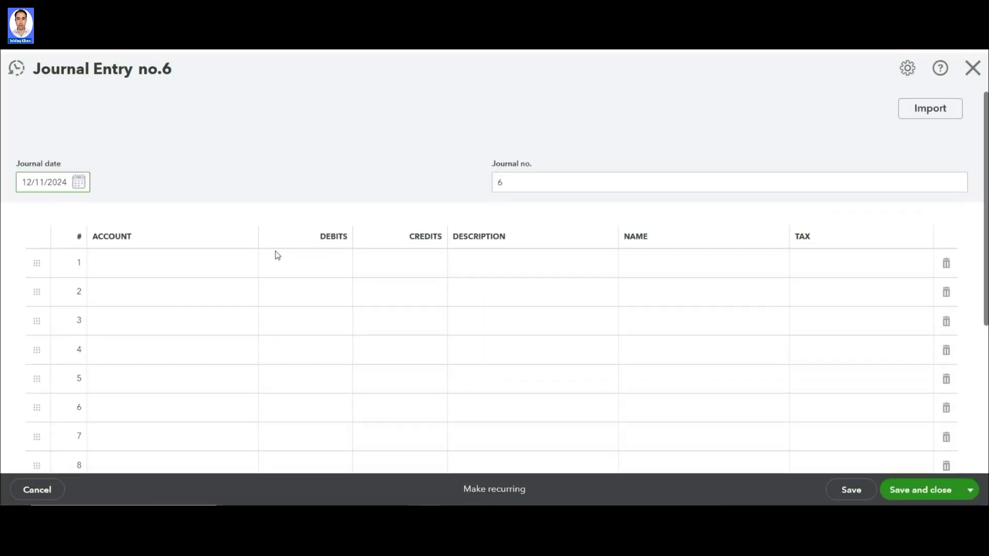
pyautogui.click(235, 265)
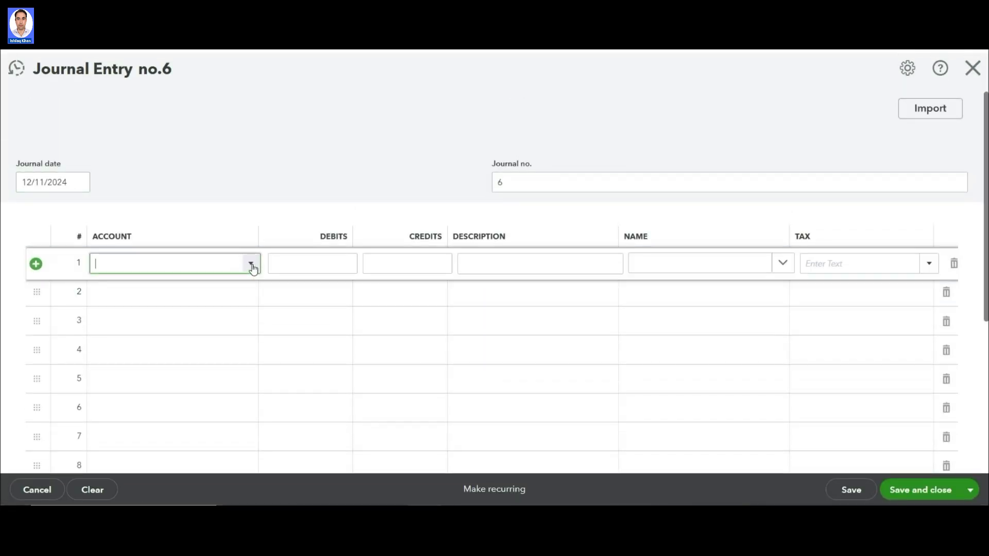
pyautogui.click(251, 265)
pyautogui.write('mat')
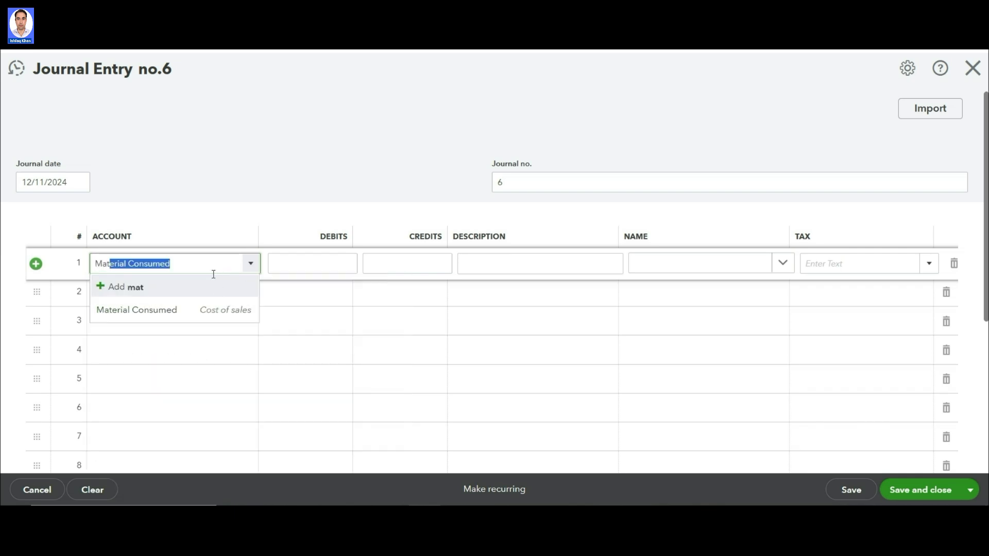
pyautogui.click(150, 311)
pyautogui.click(316, 264)
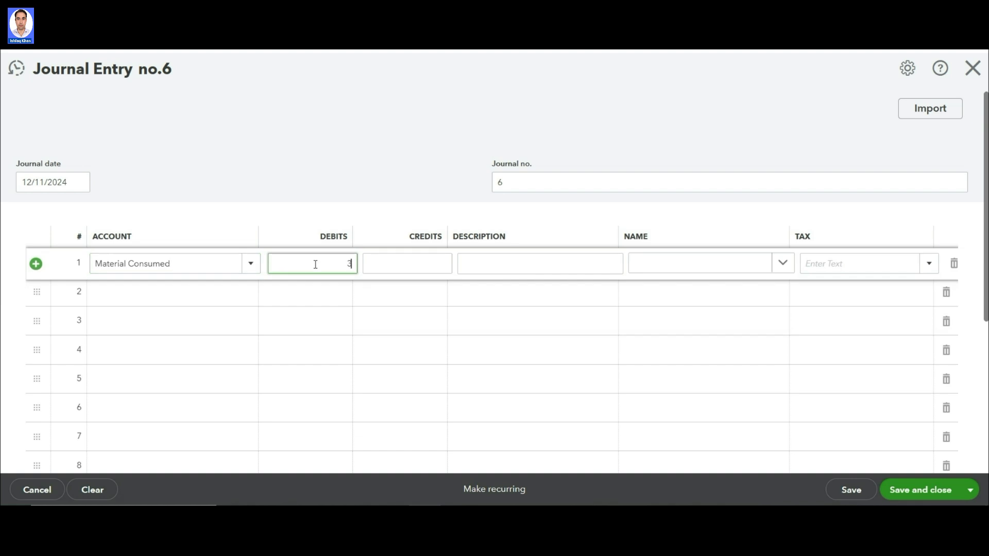
pyautogui.write('37500')
pyautogui.click(222, 292)
pyautogui.click(250, 293)
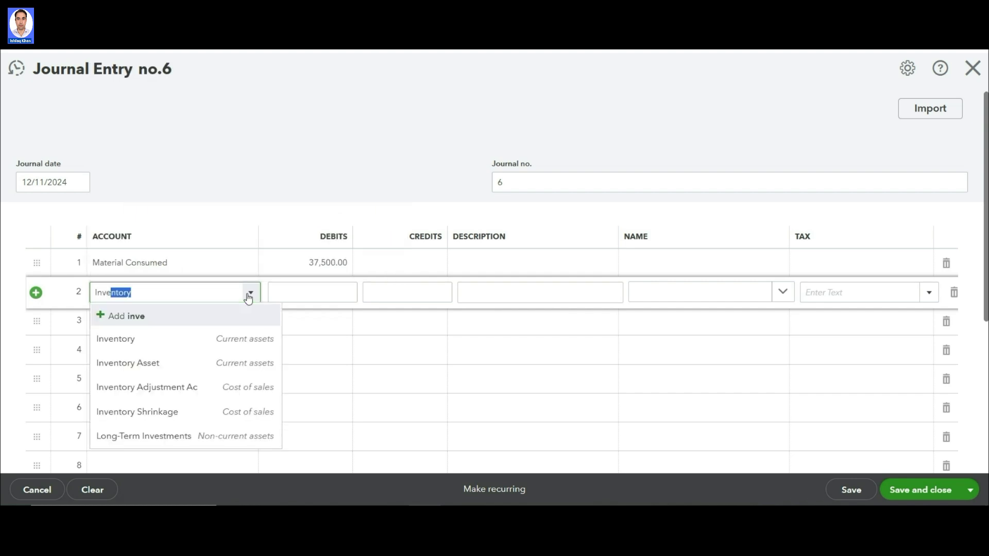
pyautogui.click(209, 387)
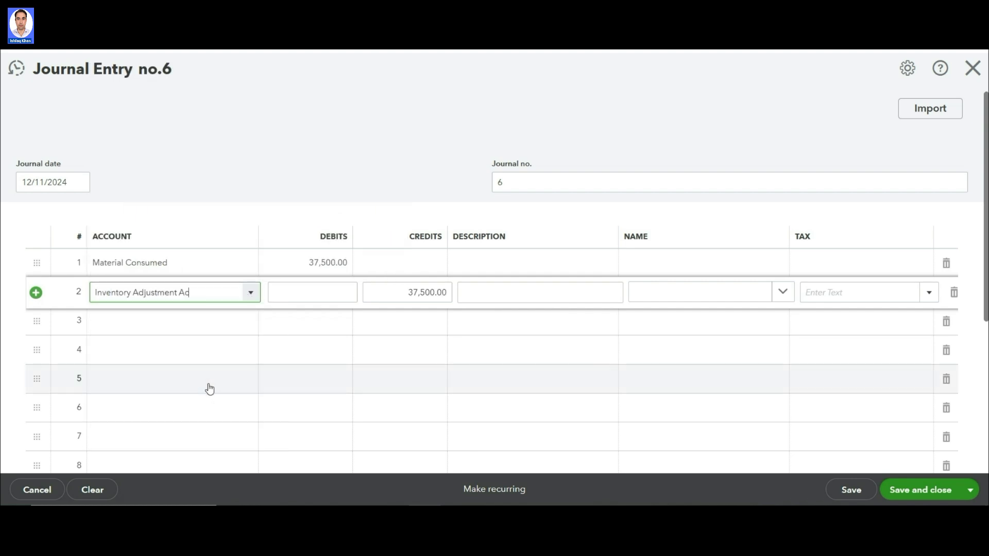
# Describe line 1 as 'cost of 500 items charged to porject' and assign it to Project 3.
pyautogui.click(507, 266)
pyautogui.write('5')
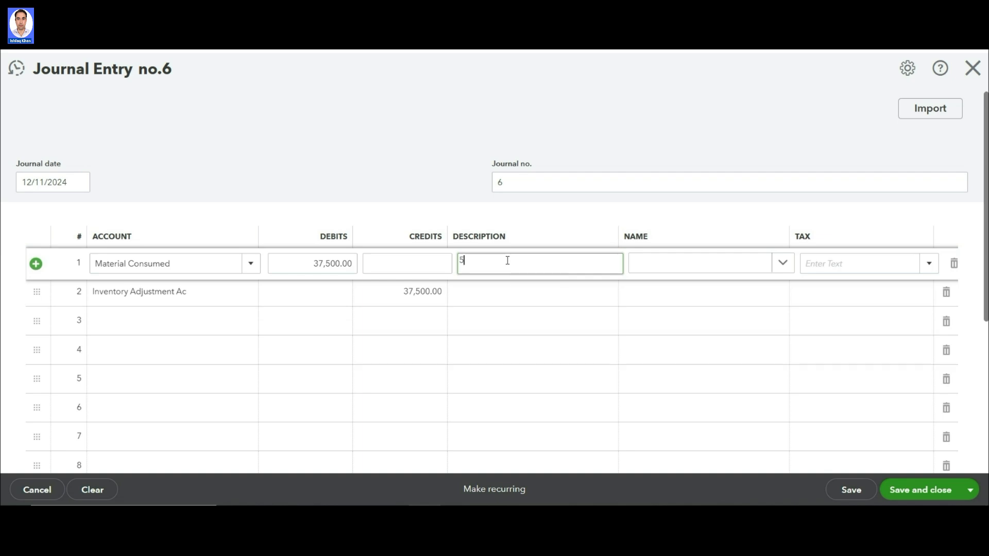
pyautogui.press('BackSpace')
pyautogui.press('BackSpace')
pyautogui.press('BackSpace')
pyautogui.write('cost of 500 items chargd')
pyautogui.press('BackSpace')
pyautogui.press('BackSpace')
pyautogui.write('ed to porject')
pyautogui.press('Tab')
pyautogui.click(709, 395)
pyautogui.click(740, 301)
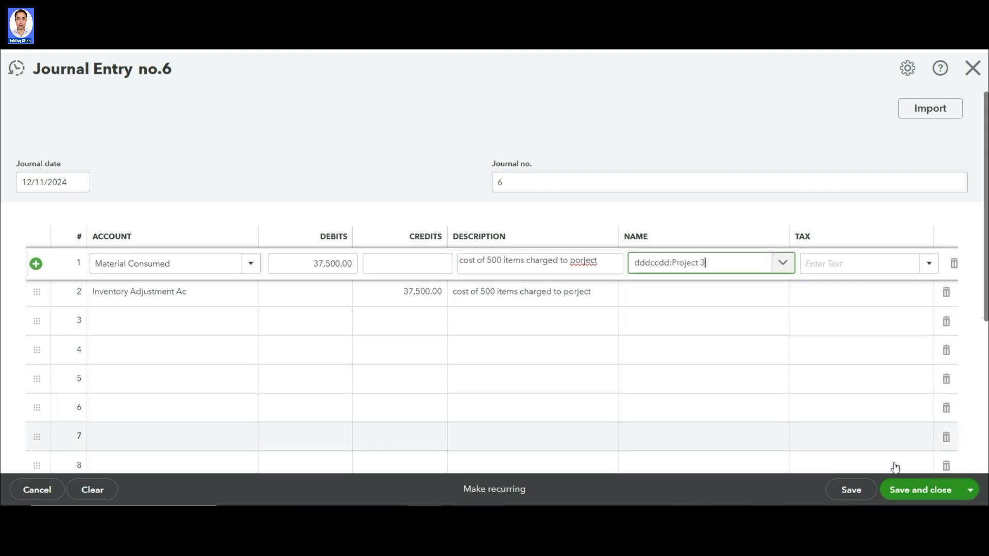
pyautogui.click(911, 491)
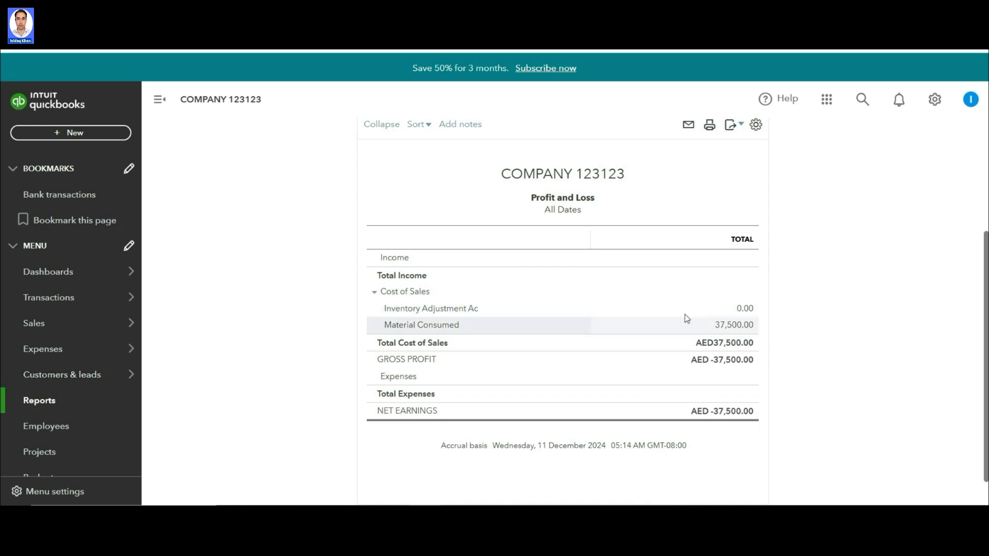
# Review the Inventory Adjustment Ac transactions, then open Project Profitability Summary showing Project 3 costs of 37,500.00.
pyautogui.click(510, 212)
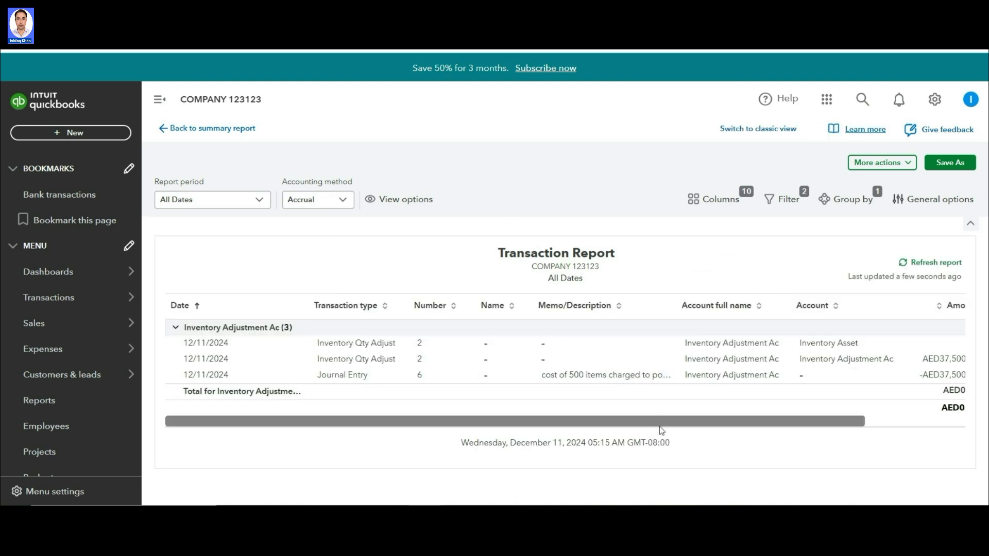
pyautogui.moveTo(659, 423); pyautogui.dragTo(802, 423)
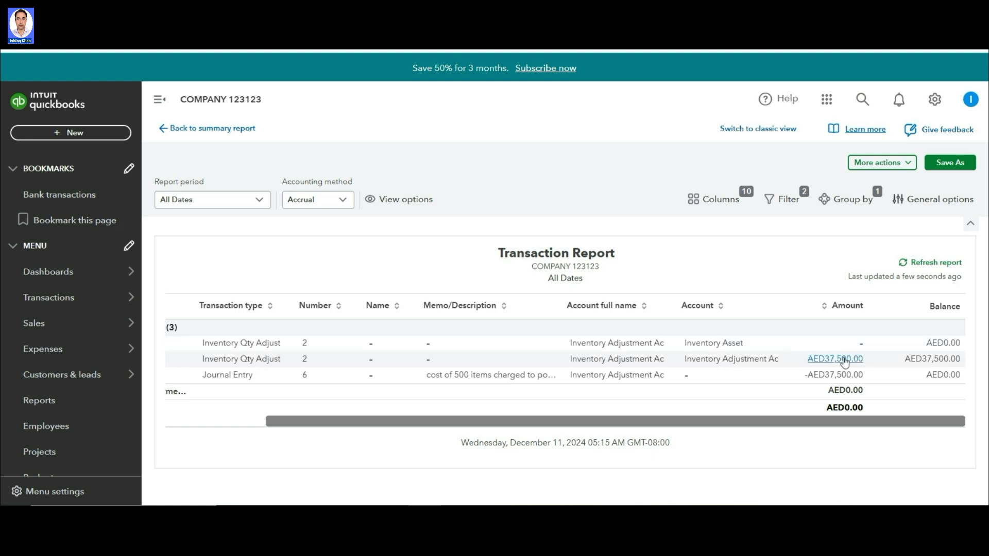
pyautogui.moveTo(807, 344)
pyautogui.mouseDown()
pyautogui.moveTo(829, 363)
pyautogui.moveTo(867, 363)
pyautogui.mouseUp()
pyautogui.moveTo(804, 366)
pyautogui.mouseDown()
pyautogui.moveTo(839, 384)
pyautogui.moveTo(875, 383)
pyautogui.mouseUp()
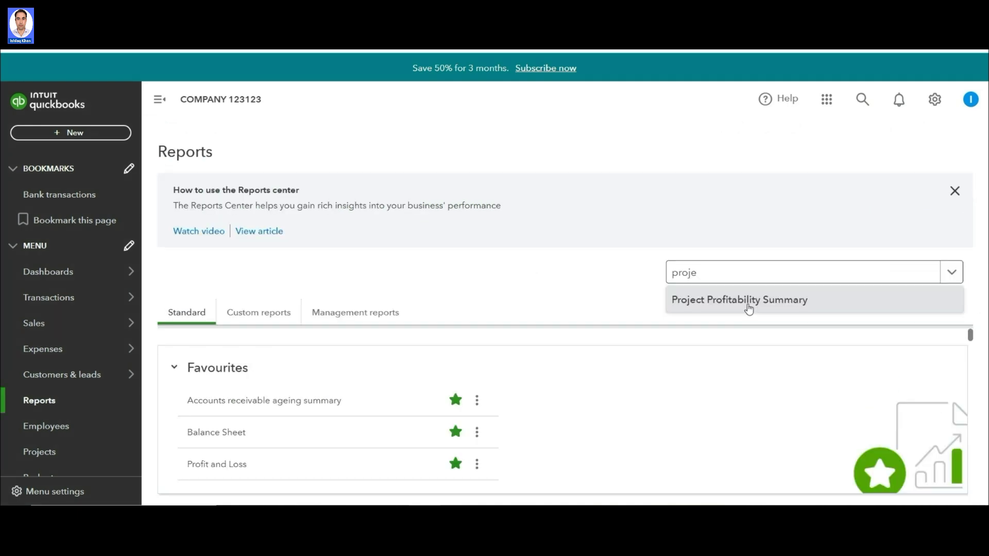
pyautogui.click(748, 308)
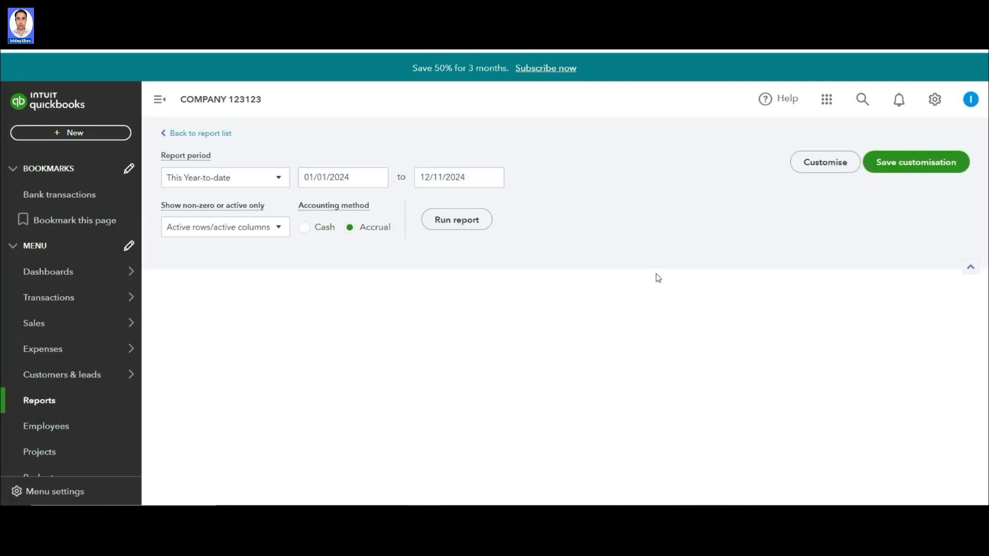
pyautogui.scroll(-1, 658, 278)
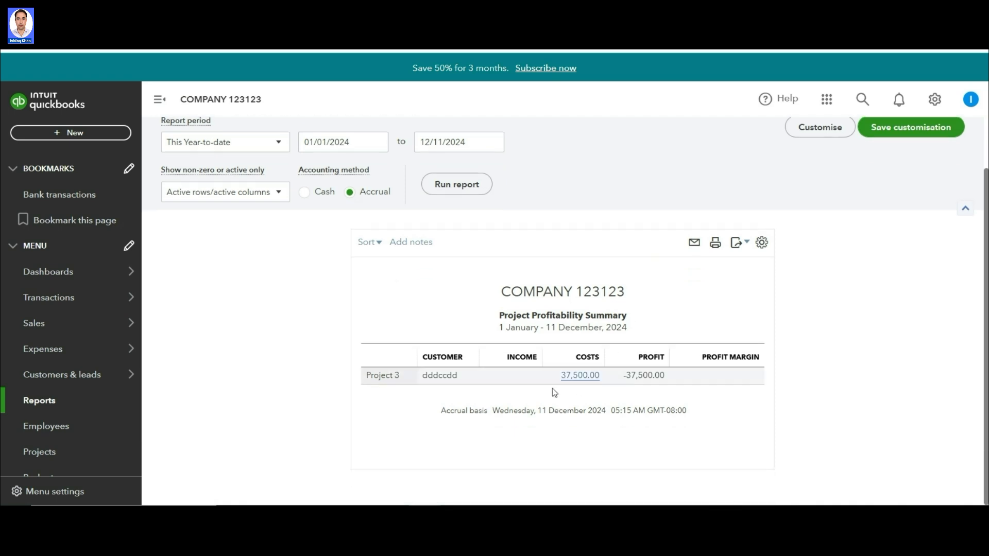